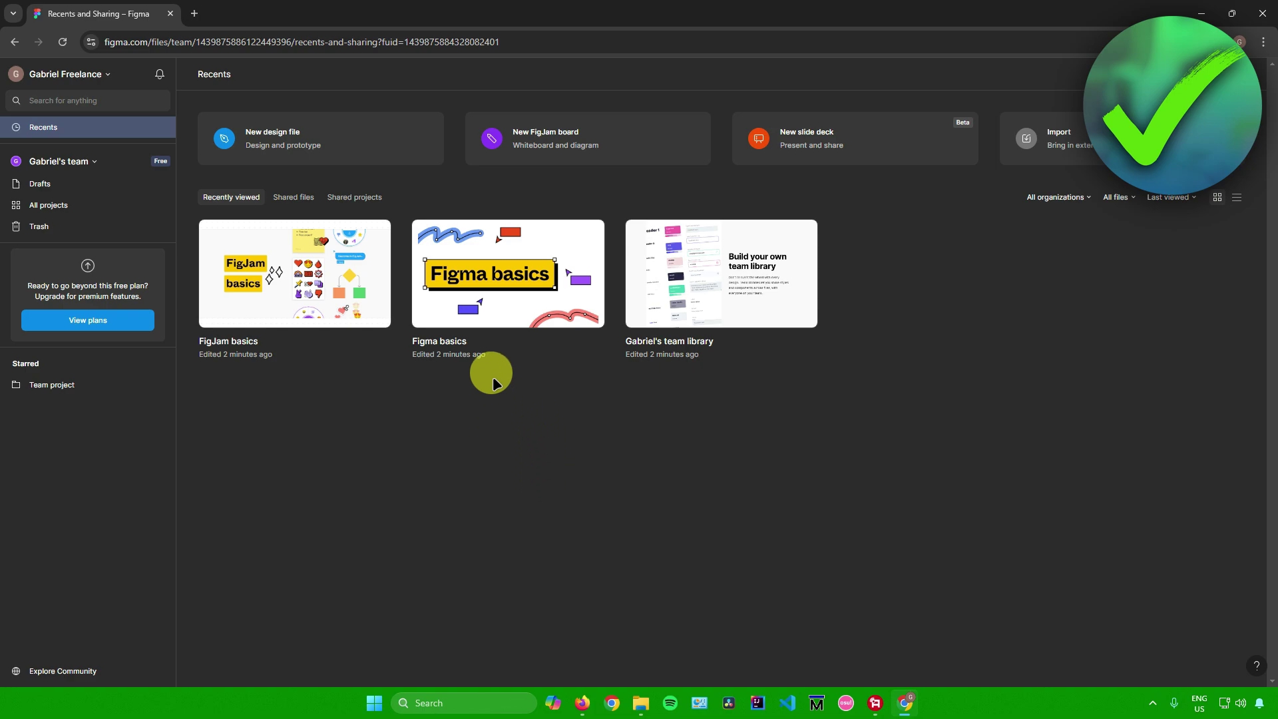
# Create a blank untitled Figma design file and dismiss the onboarding popup.
pyautogui.click(323, 138)
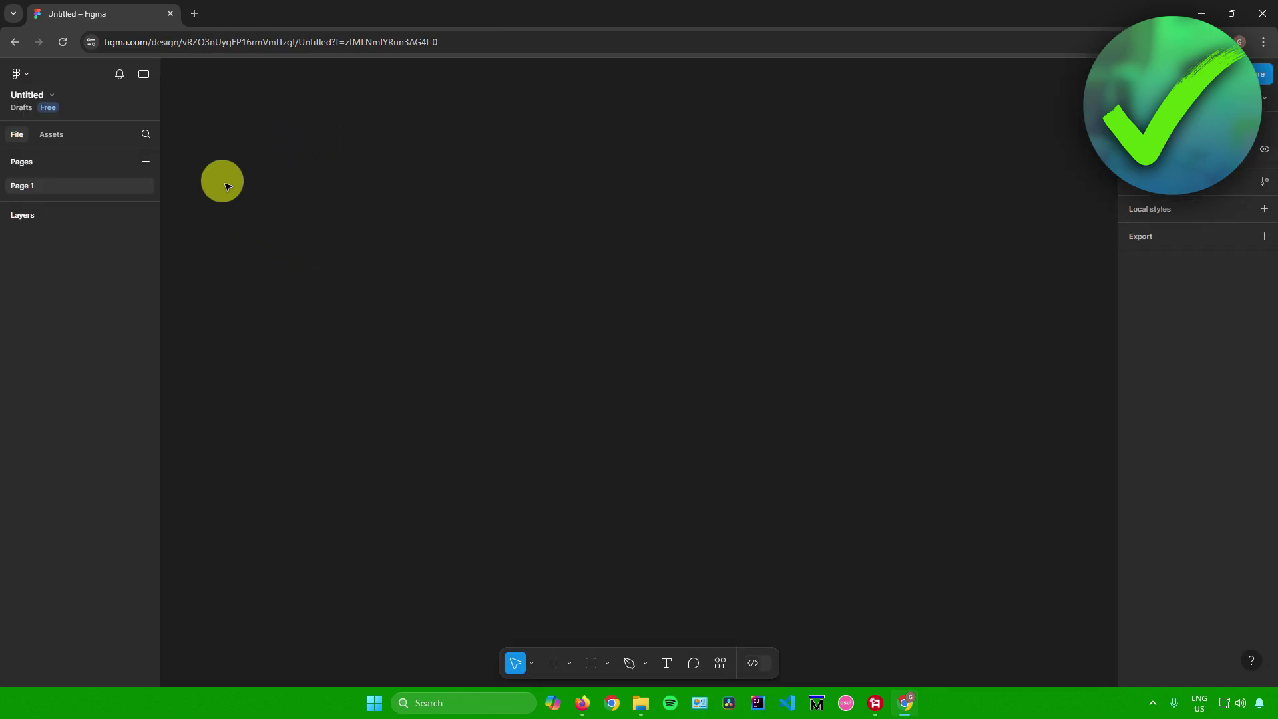
pyautogui.click(216, 110)
pyautogui.click(50, 94)
pyautogui.click(258, 140)
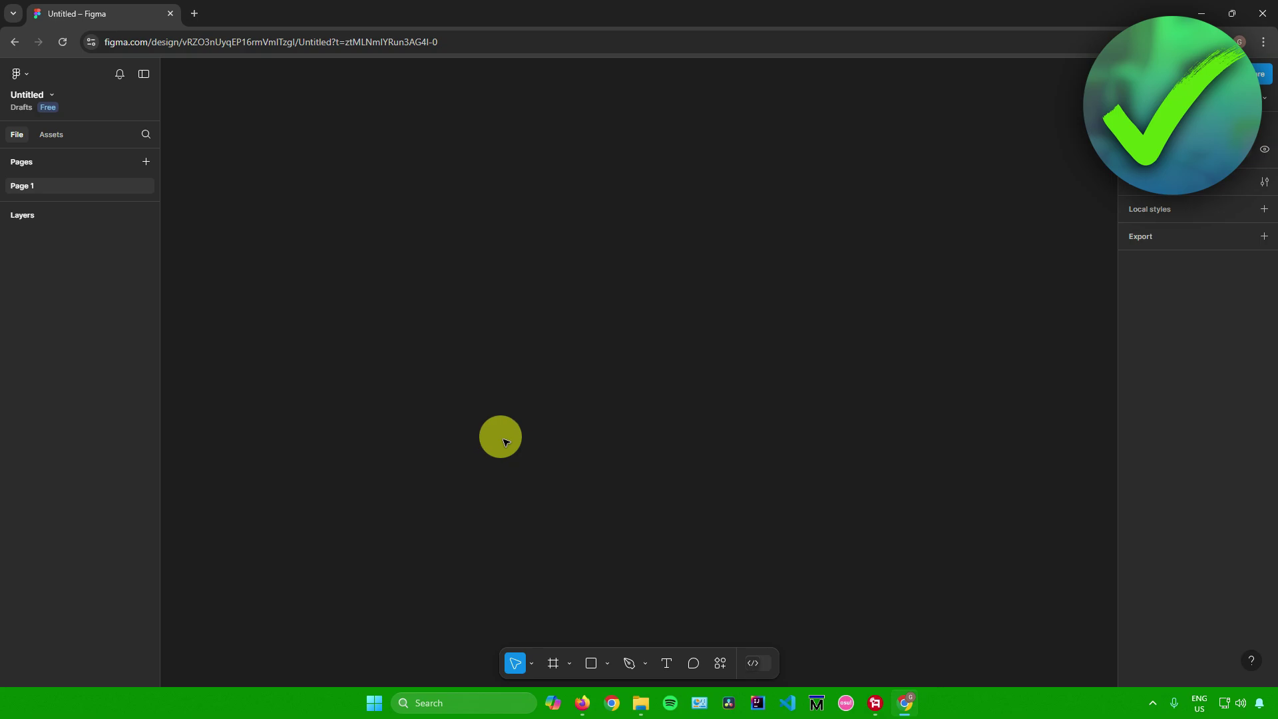
# Drag sample_1280×853.svg from the Downloads folder onto the empty canvas.
pyautogui.click(641, 703)
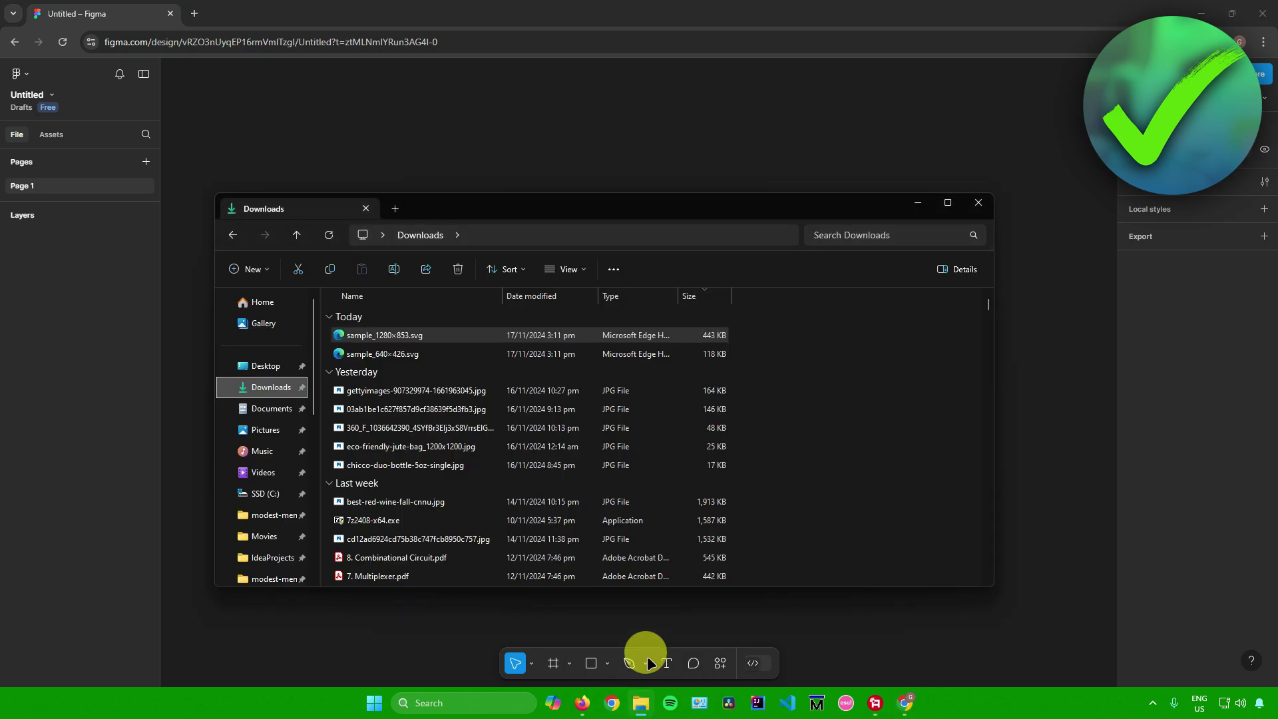
pyautogui.moveTo(505, 206); pyautogui.dragTo(604, 241)
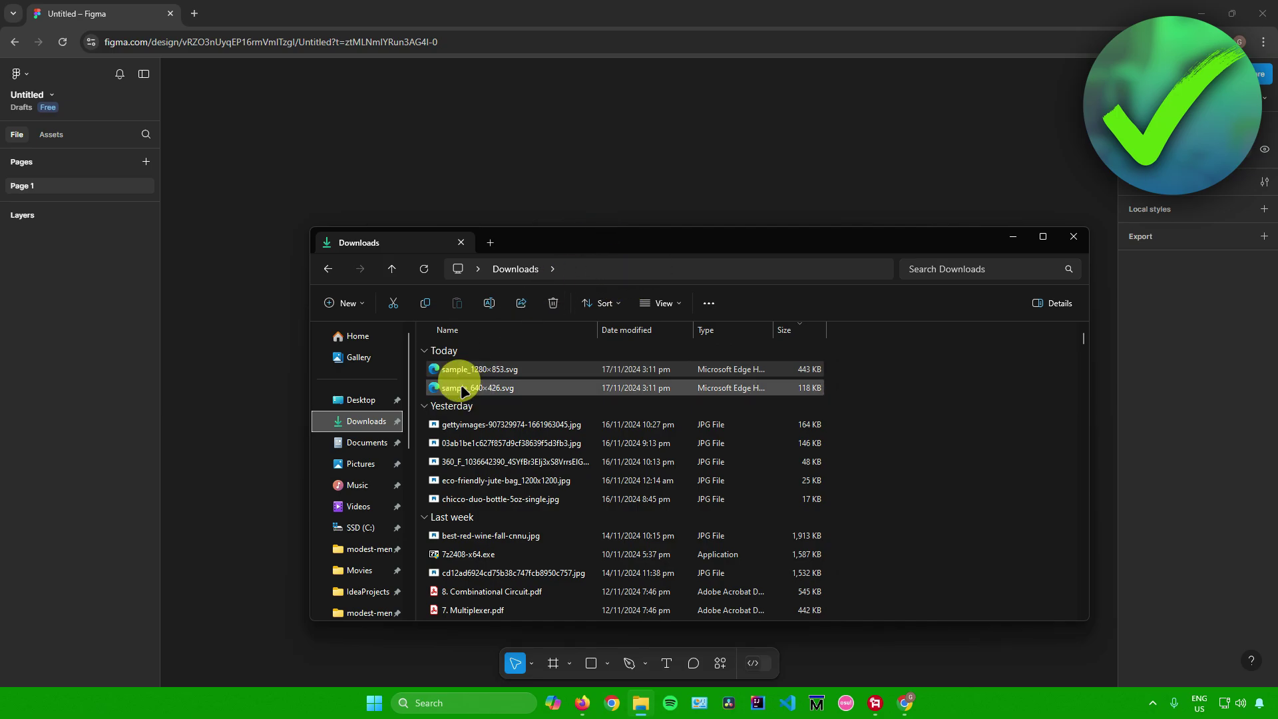
pyautogui.moveTo(478, 368)
pyautogui.mouseDown()
pyautogui.moveTo(564, 372)
pyautogui.moveTo(524, 375)
pyautogui.moveTo(627, 175)
pyautogui.mouseUp()
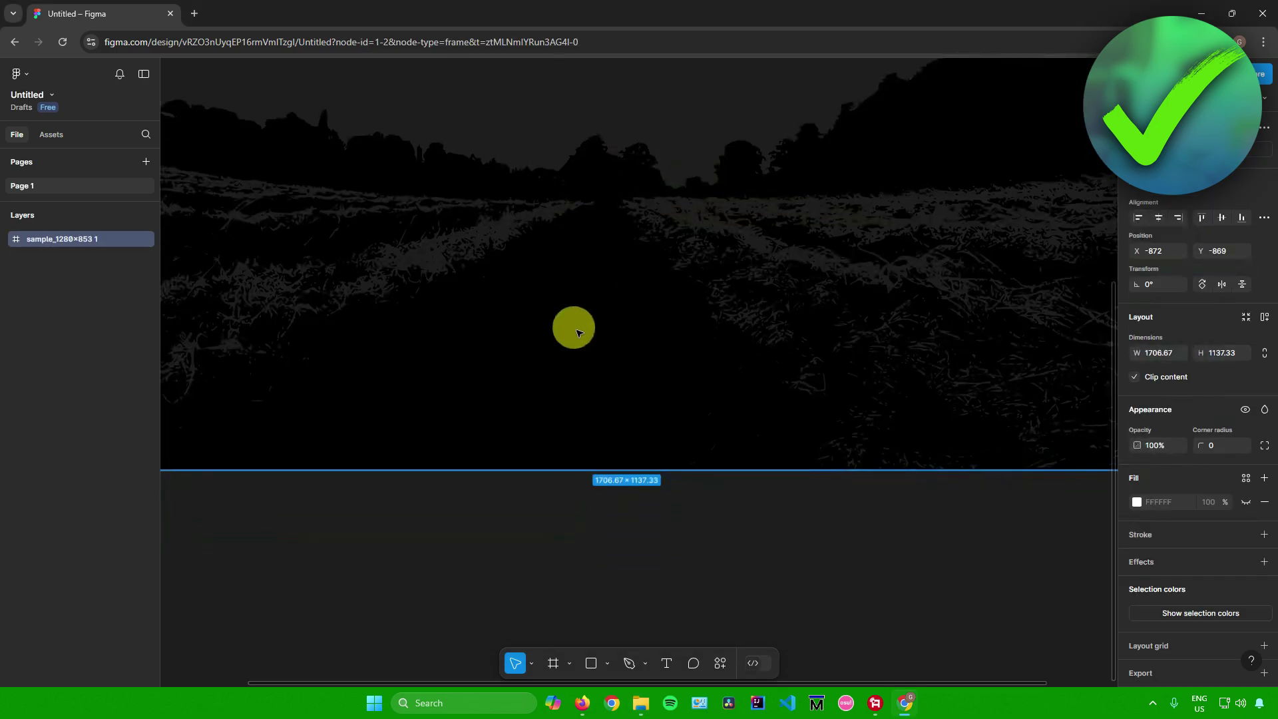
pyautogui.scroll(4, 566, 328)
pyautogui.scroll(1, 565, 327)
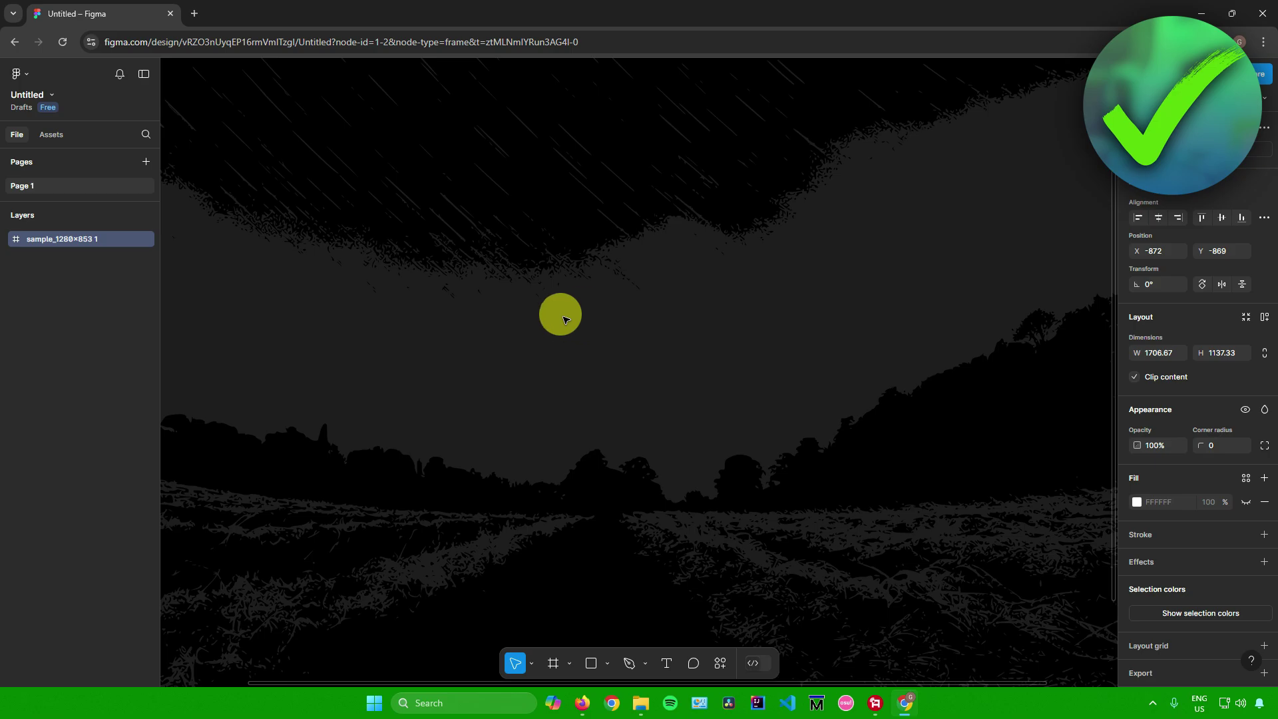
pyautogui.scroll(3, 577, 314)
pyautogui.scroll(-2, 577, 314)
pyautogui.scroll(-2, 577, 314)
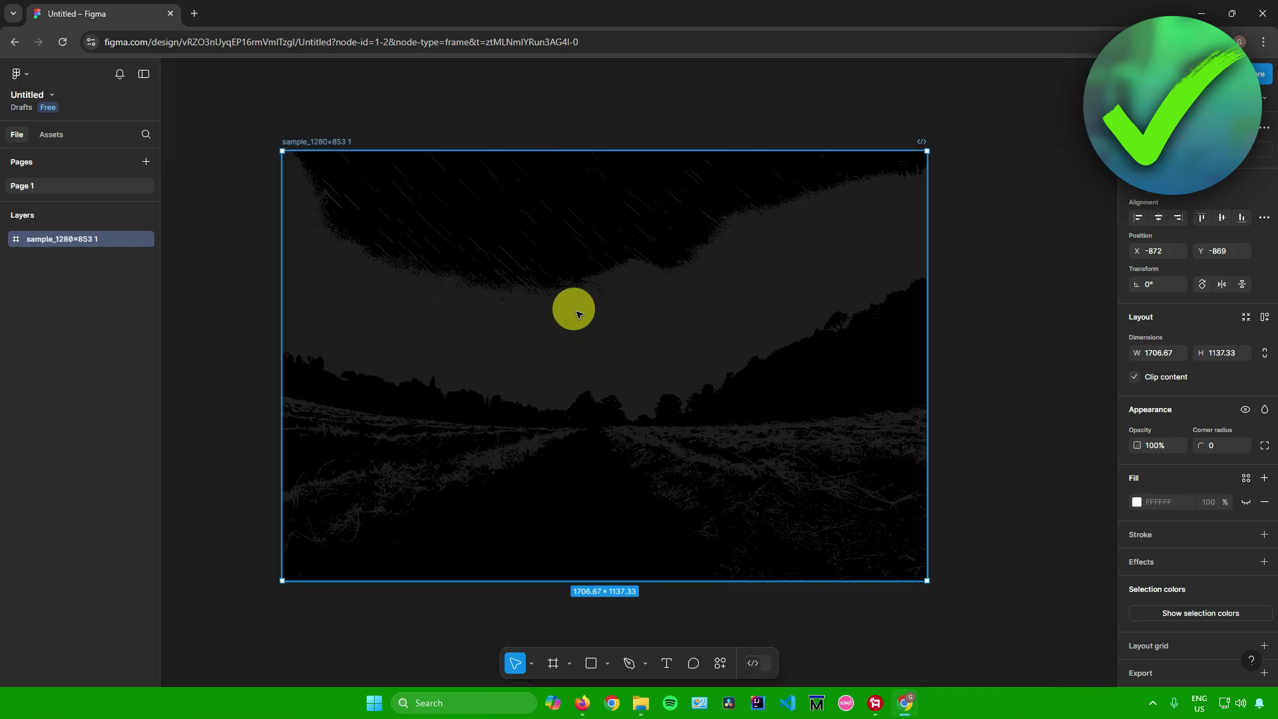